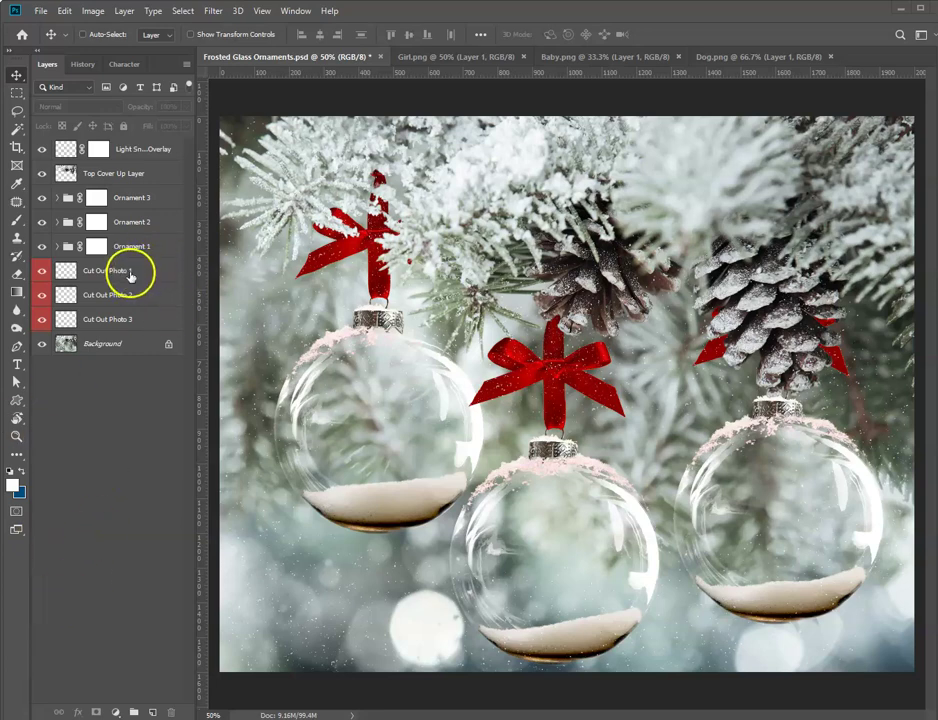
Step: Select the Cut Out Photo 1 layer and switch to the Girl.png document
left_click(101, 271)
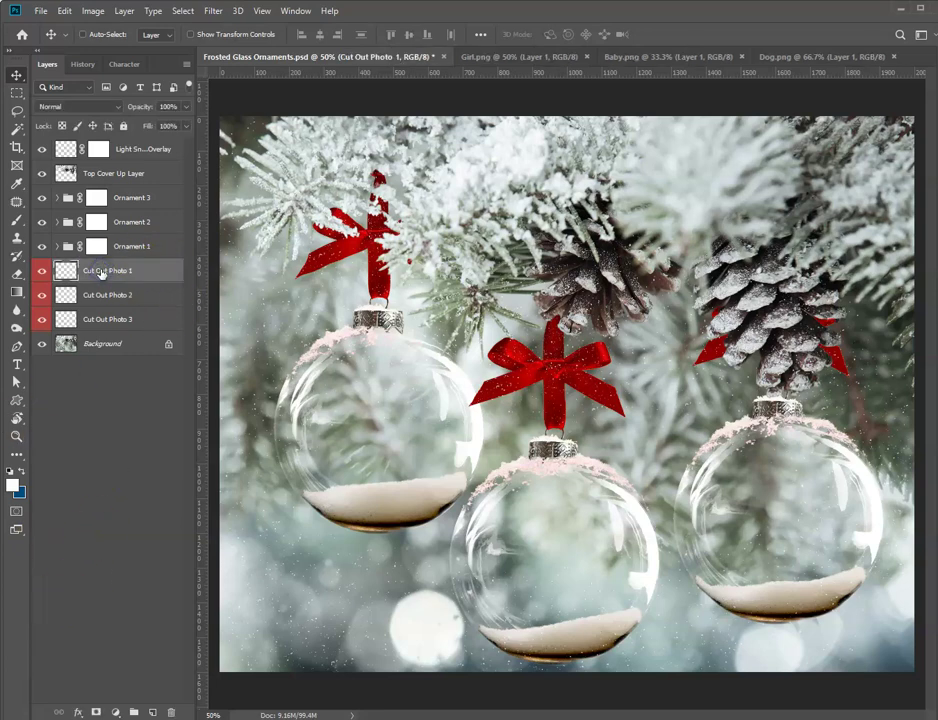
left_click(487, 58)
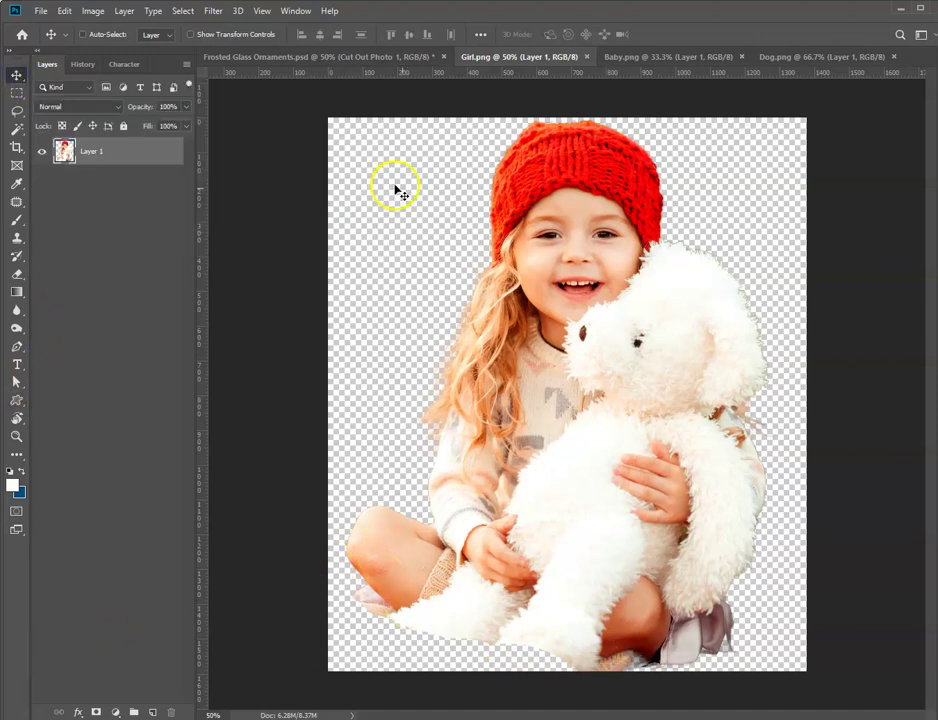
Step: Drag the girl from Girl.png onto the Frosted Glass Ornaments canvas as Layer 1
left_click_drag(585, 275, 319, 141)
left_click_drag(383, 425, 383, 425)
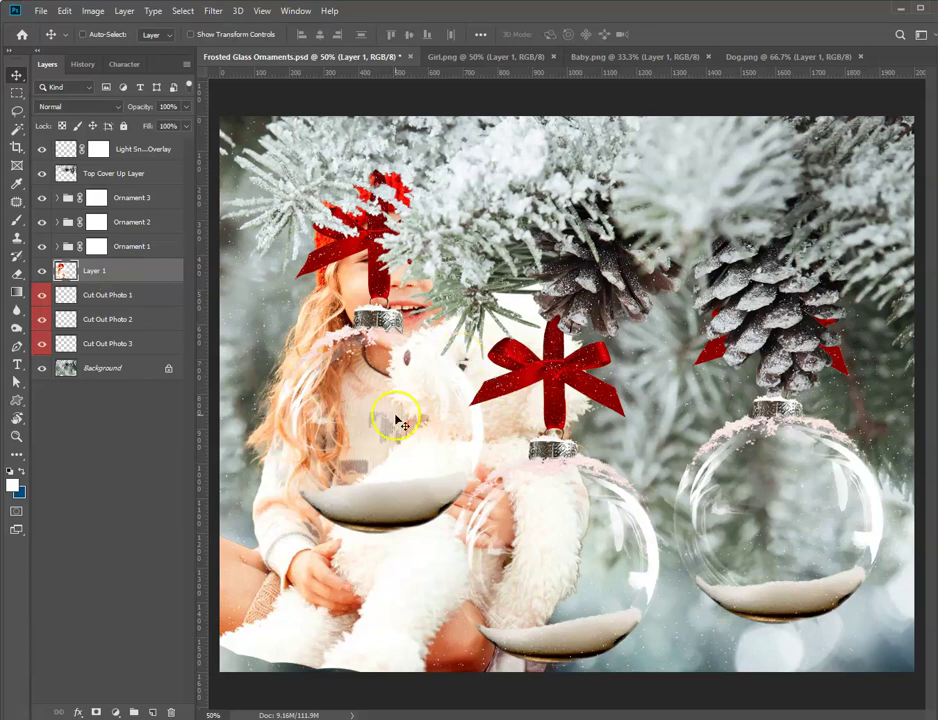
left_click_drag(397, 393, 509, 419)
Step: Scale the girl proportionally to 31.56% and place her on the left ornament's snow
key("ctrl+t")
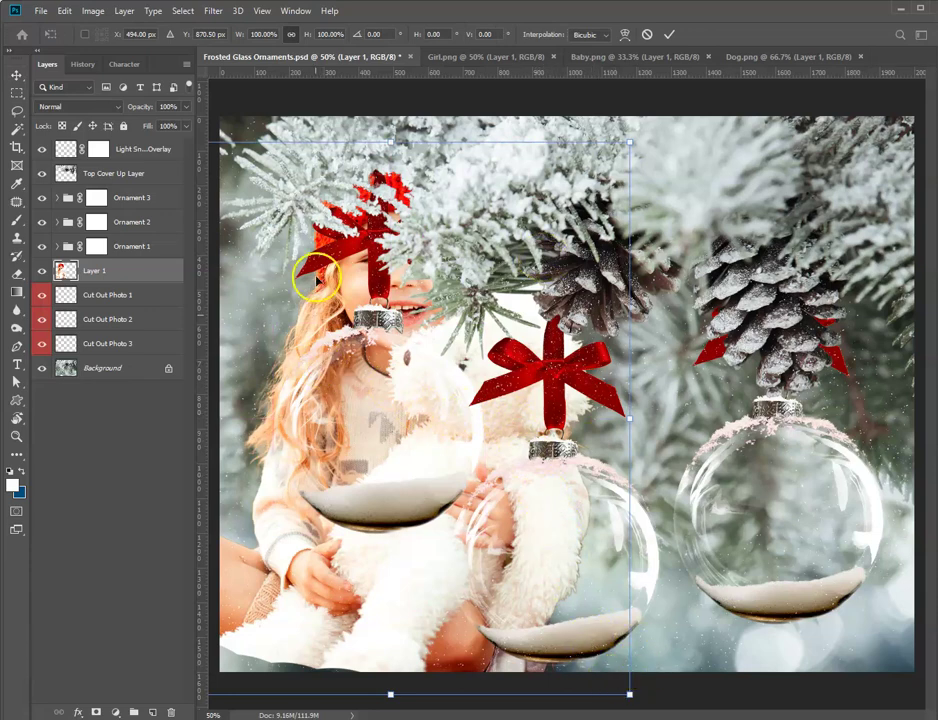
left_click(291, 36)
left_click_drag(626, 681, 495, 482)
left_click(409, 434)
mouse_move(407, 430)
left_mouse_down()
mouse_move(396, 429)
mouse_move(392, 444)
mouse_move(400, 438)
left_mouse_up()
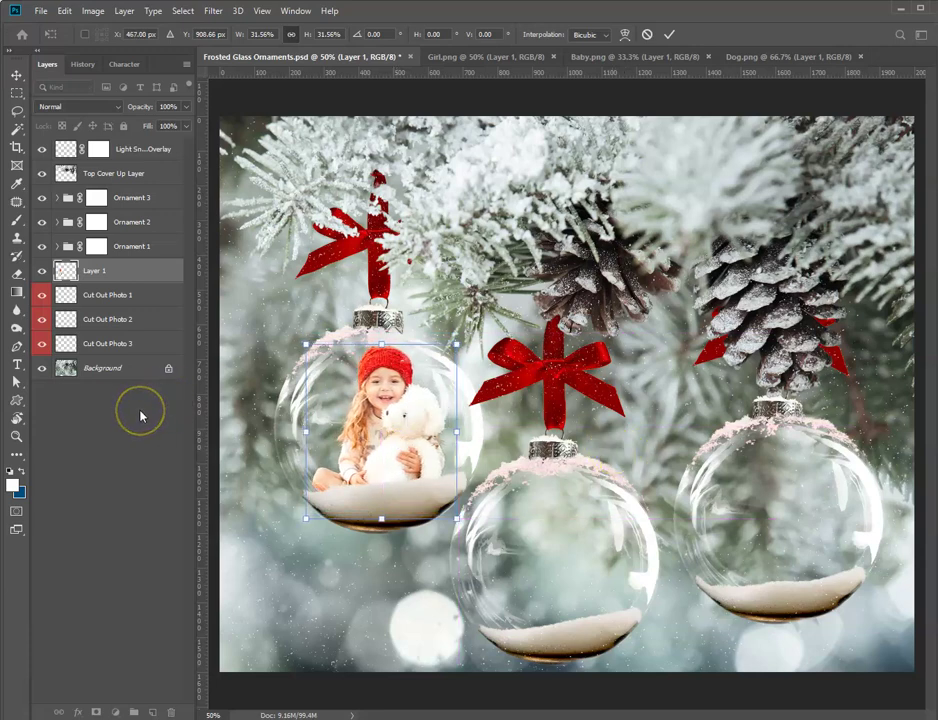
key("Return")
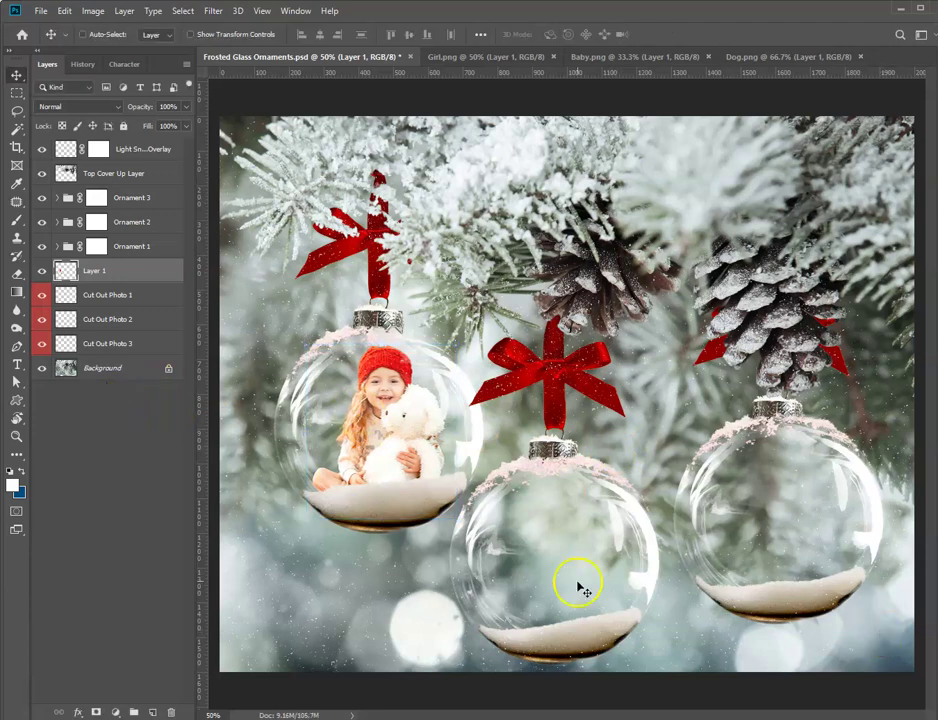
Step: Select Cut Out Photo 2 and drag the baby from Baby.png toward the ornaments document
left_click(137, 322)
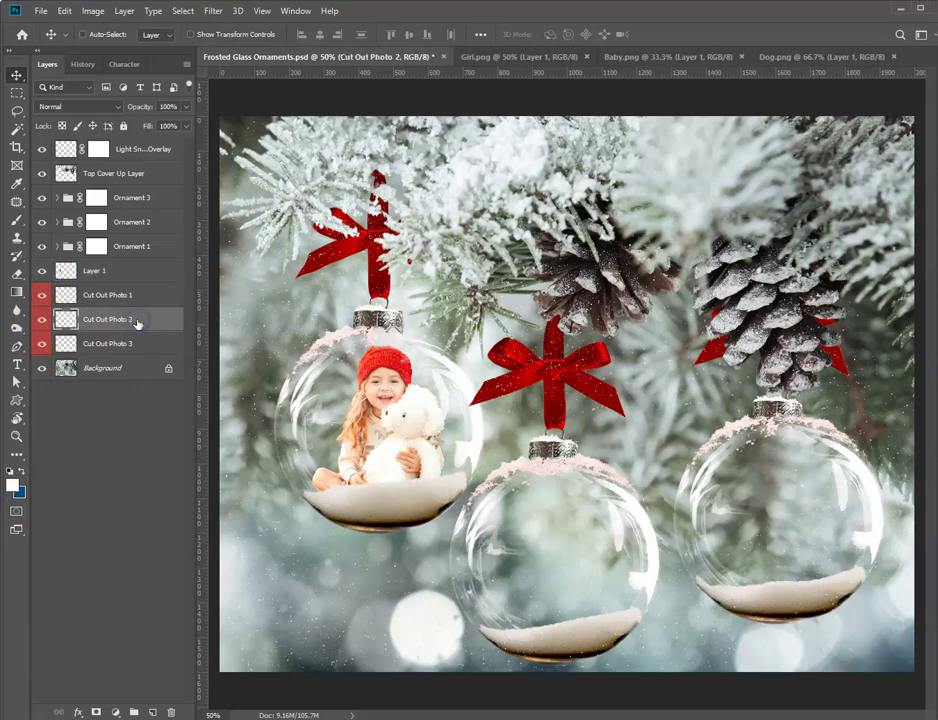
left_click(653, 57)
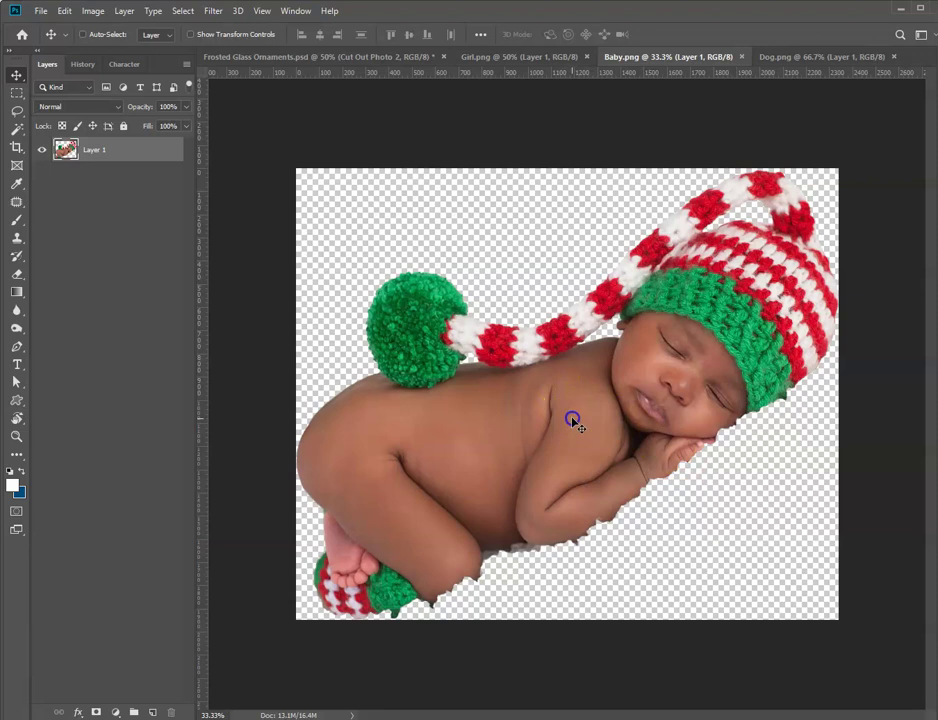
left_click_drag(570, 418, 561, 458)
Step: Drop the baby in as Layer 2 and scale it down to 18.29% for the middle ornament
left_click_drag(556, 545, 555, 548)
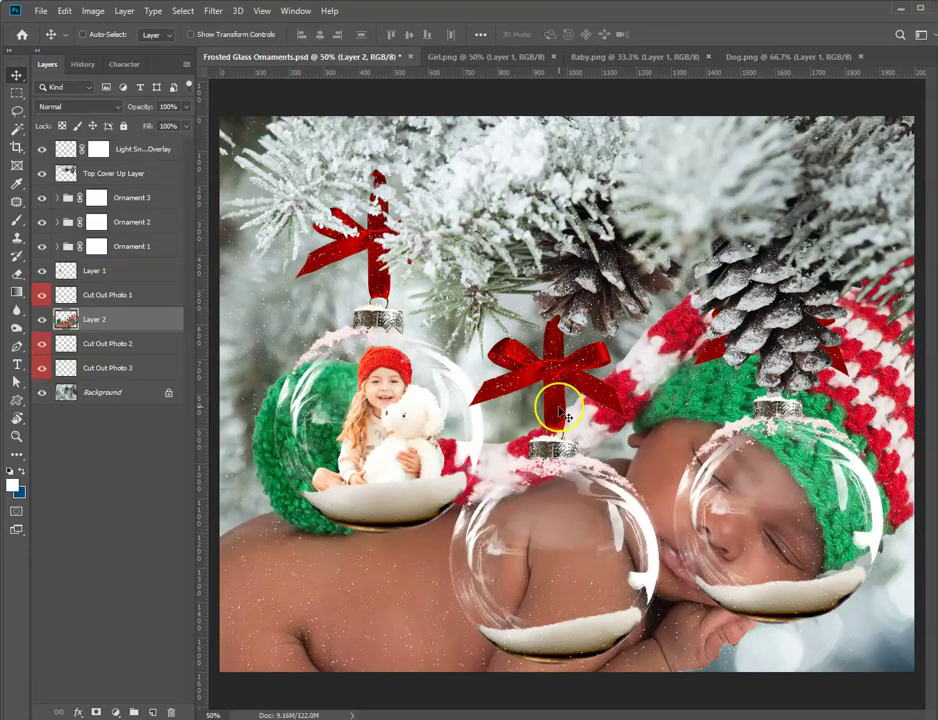
key("ctrl+t")
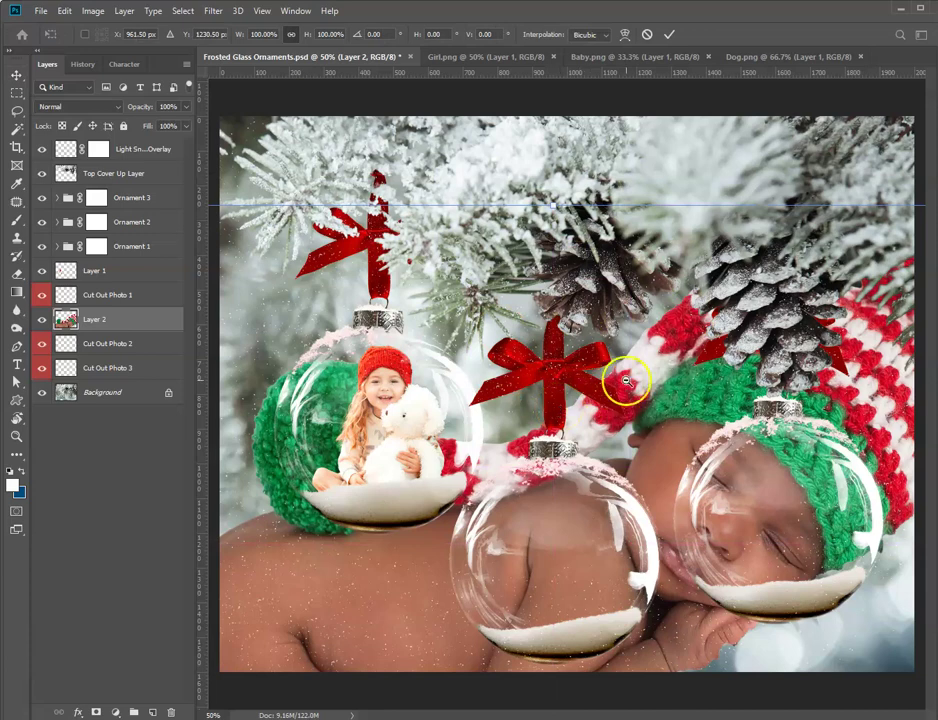
left_click(619, 354, "alt")
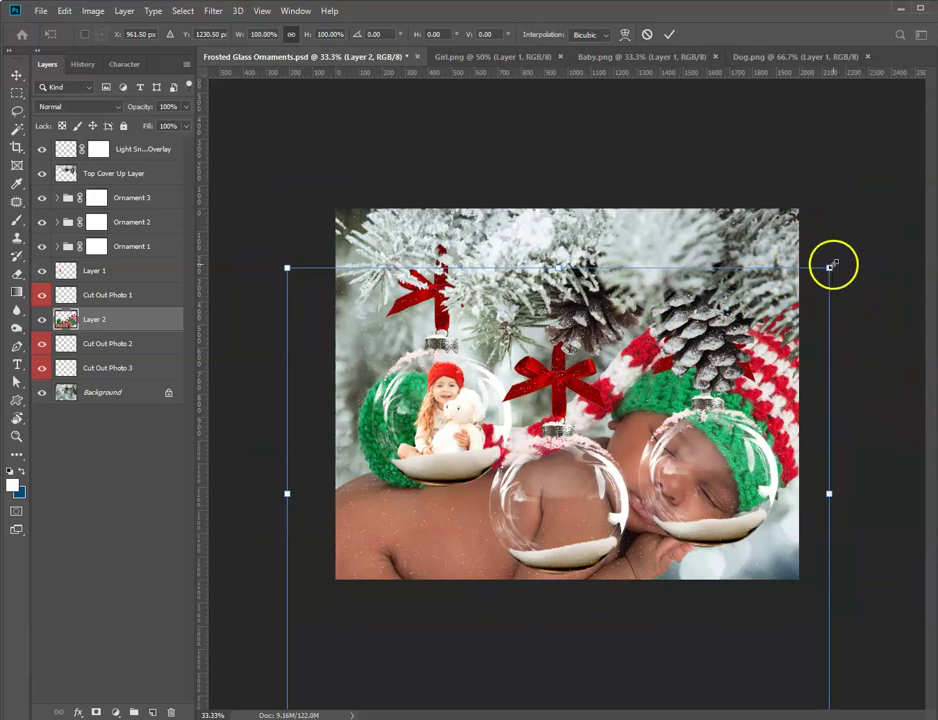
left_click_drag(830, 267, 650, 496)
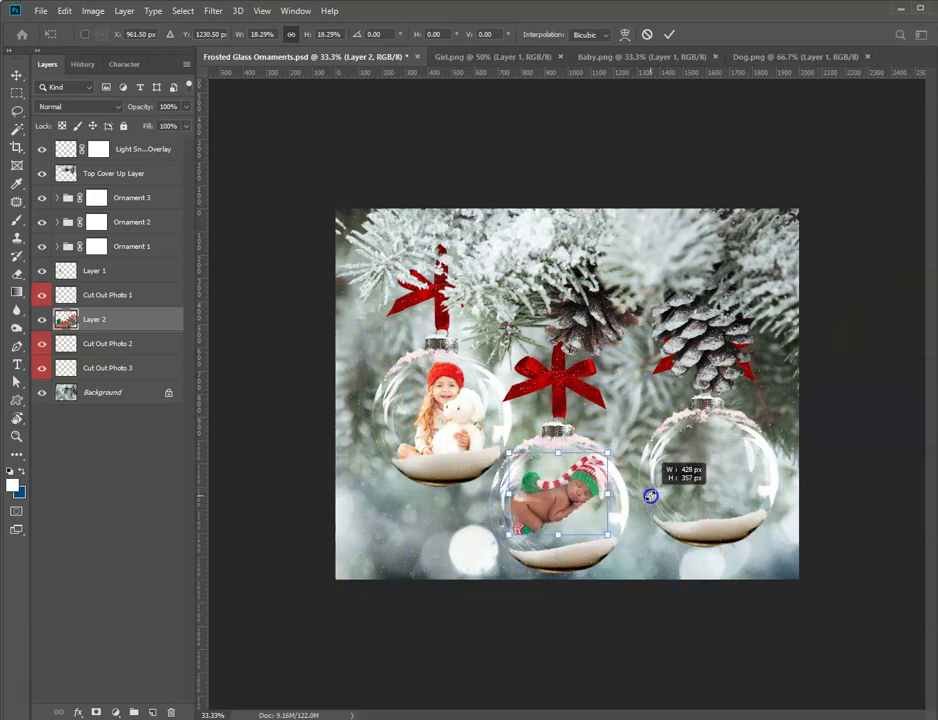
Step: Rotate the baby 19.87° and lower it onto the middle ornament's snow at 50% zoom
left_click(560, 522, "ctrl")
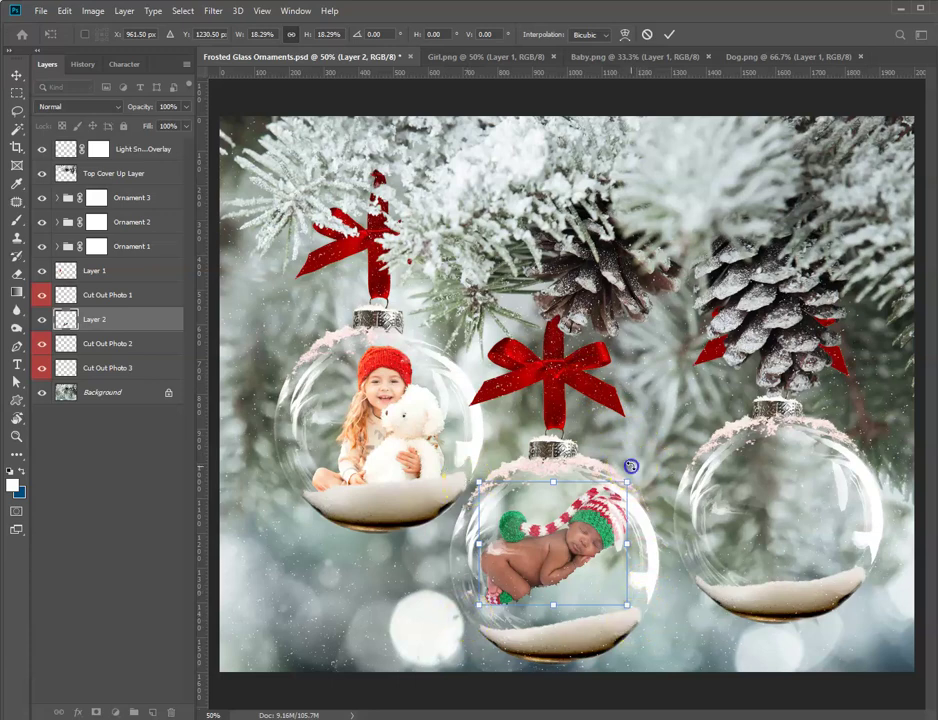
left_click_drag(631, 466, 651, 496)
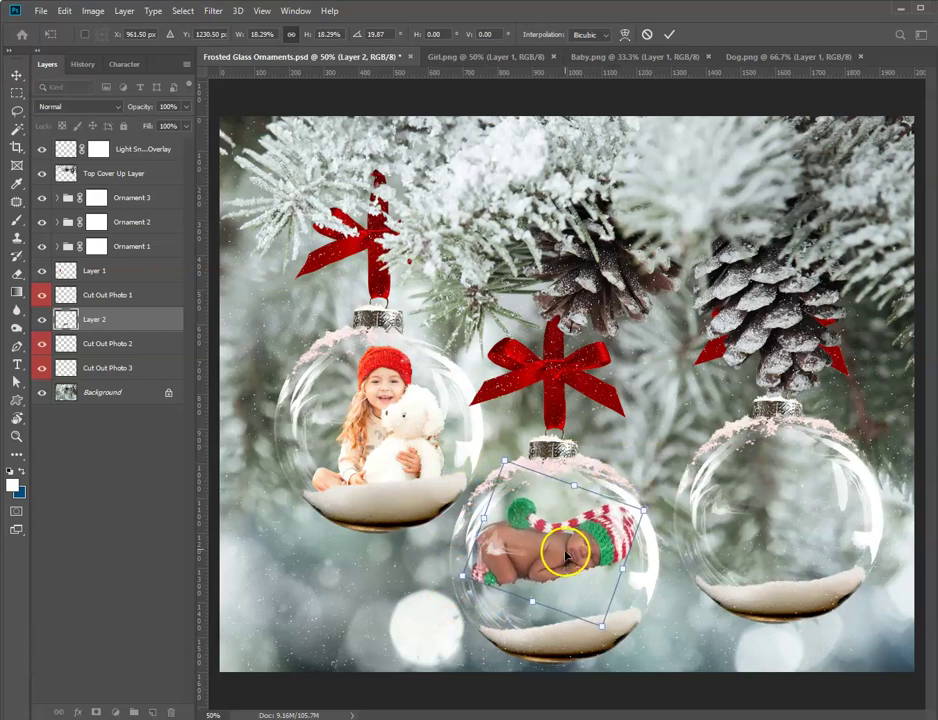
left_click_drag(565, 556, 578, 598)
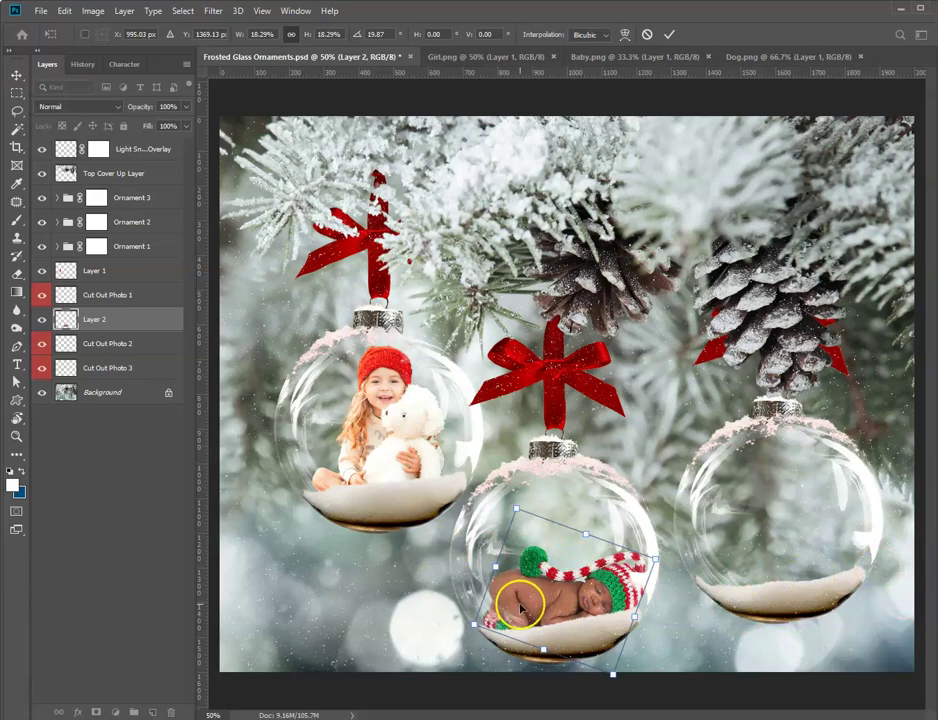
key("Return")
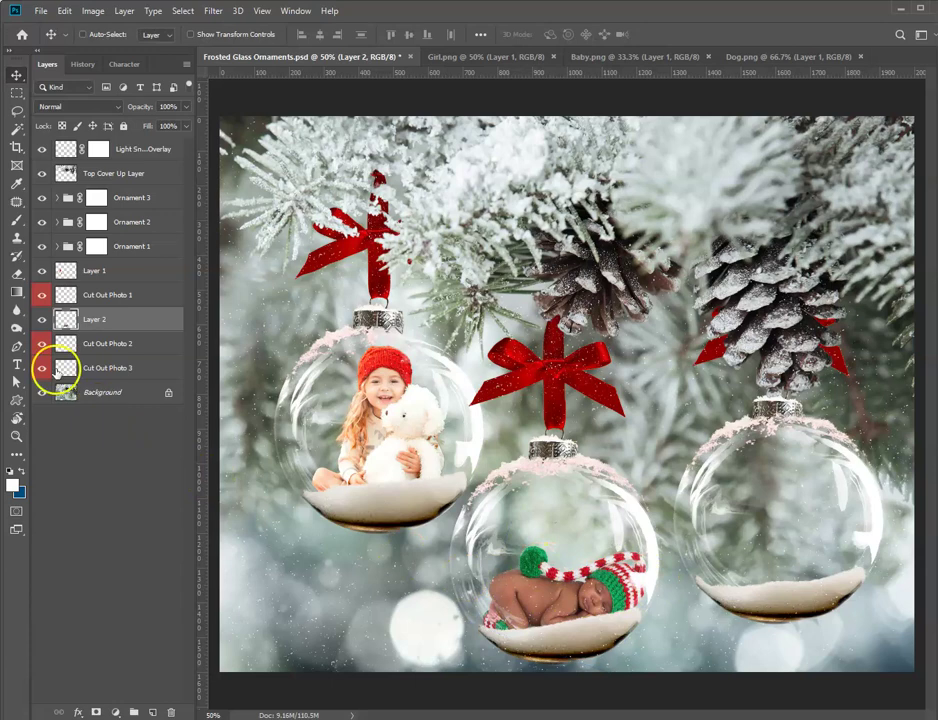
Step: Select Cut Out Photo 3 and drag the dog from Dog.png into the composite as Layer 3
left_click(108, 368)
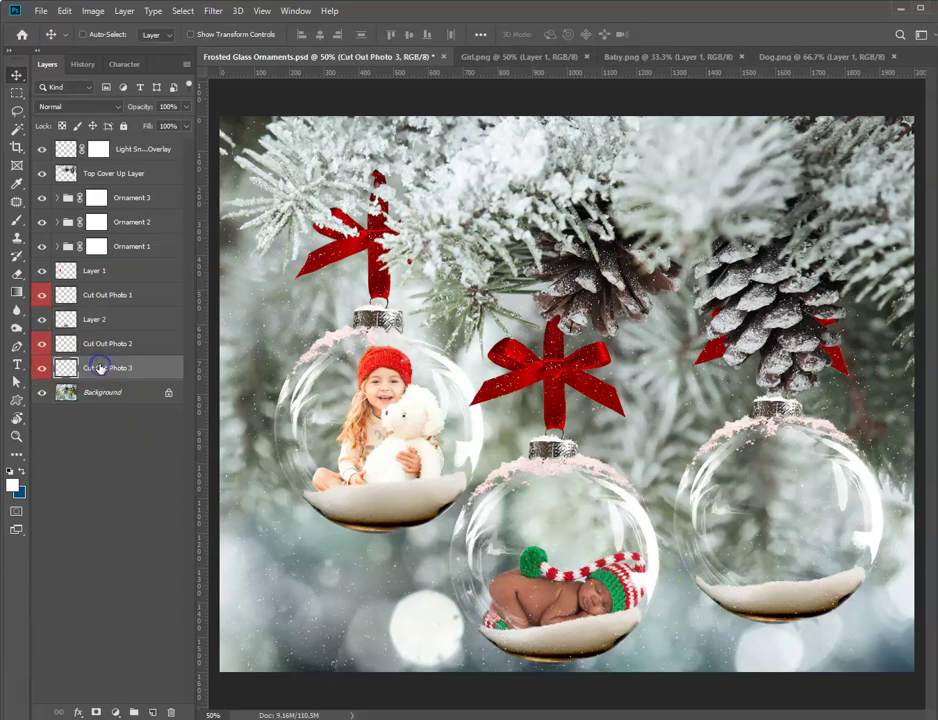
left_click(819, 60)
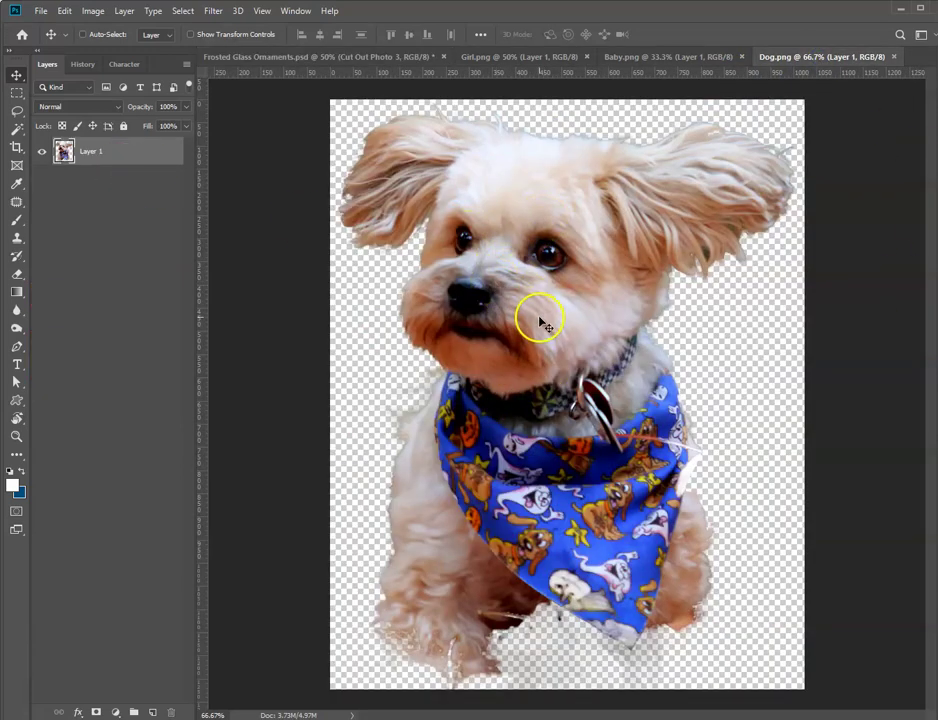
left_click_drag(530, 310, 799, 512)
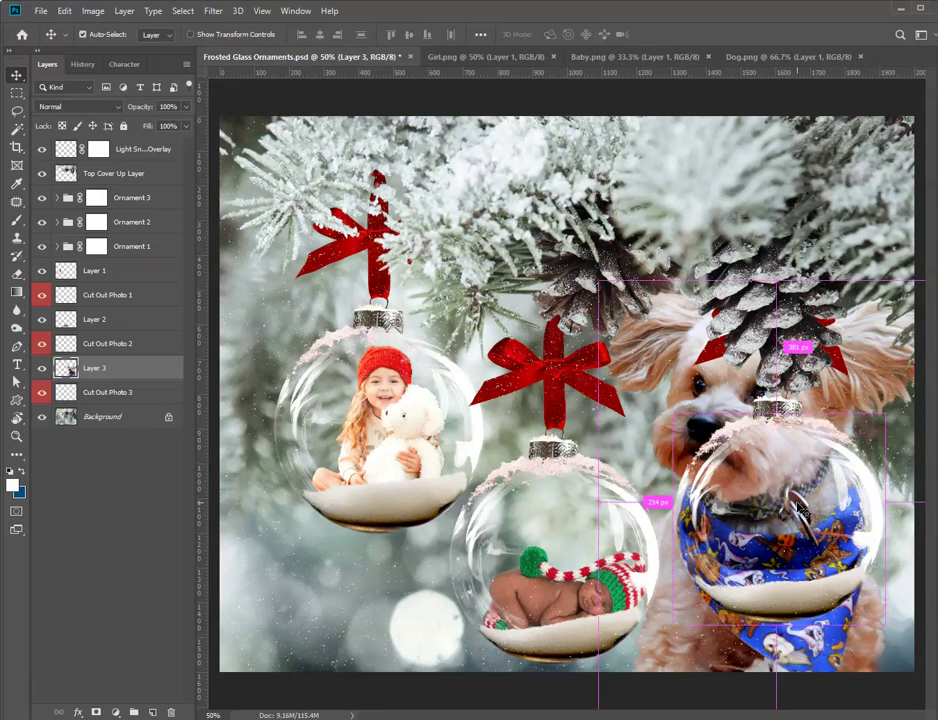
Step: Scale the dog to 32.66% and settle it on the snow inside the right ornament
key("ctrl+t")
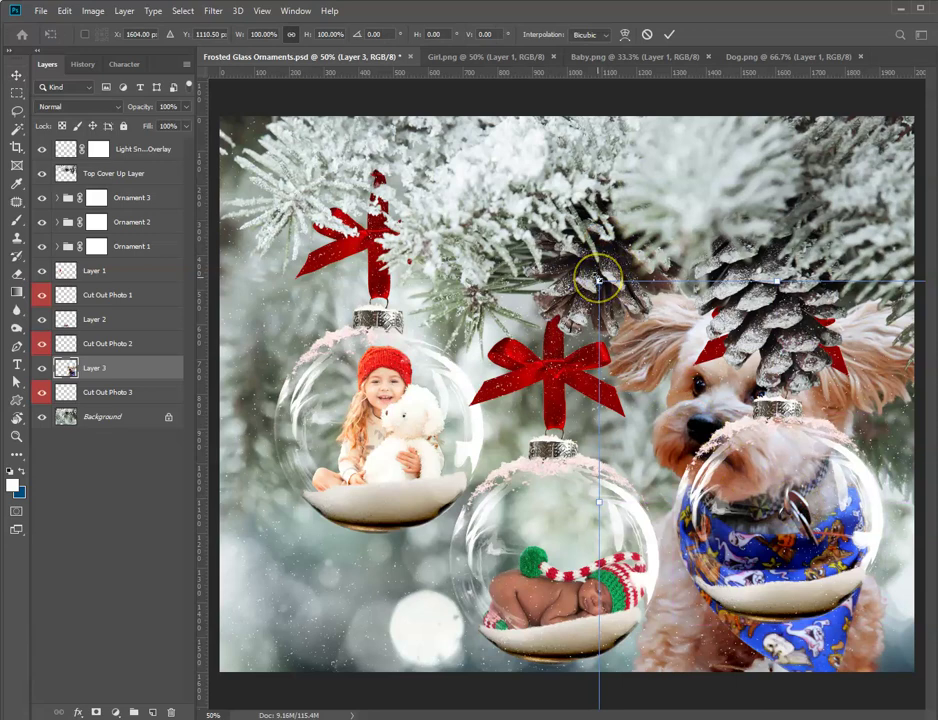
left_click_drag(598, 280, 687, 452)
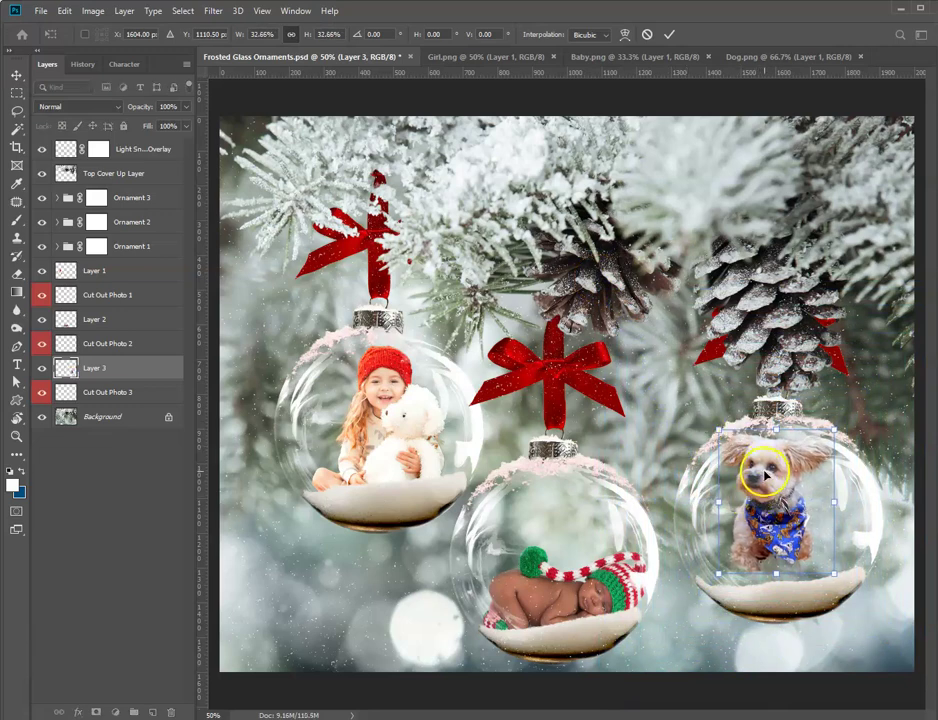
left_click_drag(765, 477, 789, 512)
left_click_drag(786, 509, 787, 505)
key("Return")
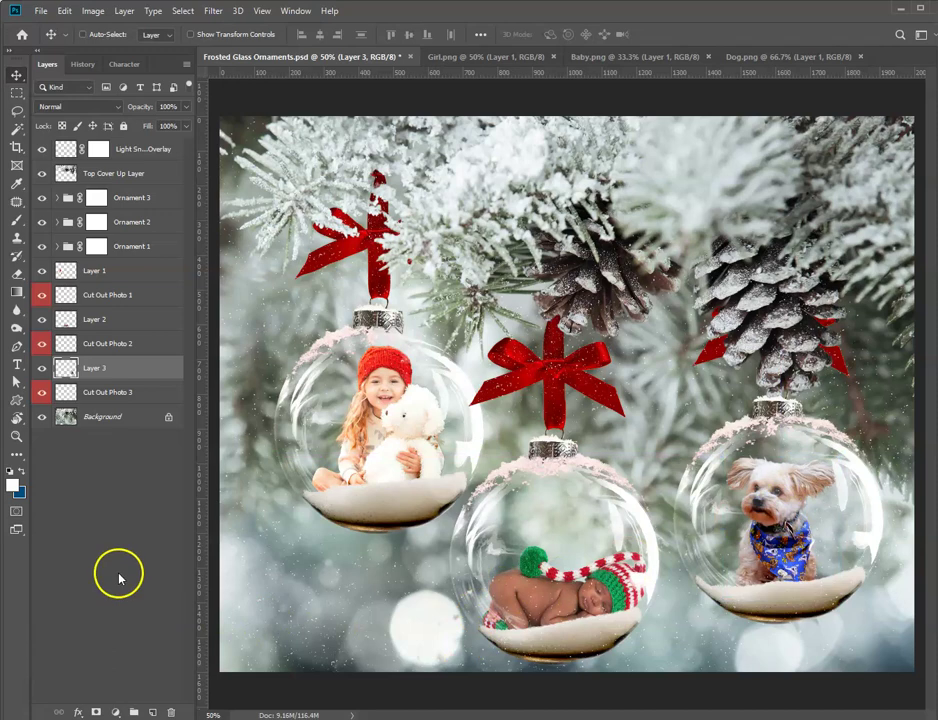